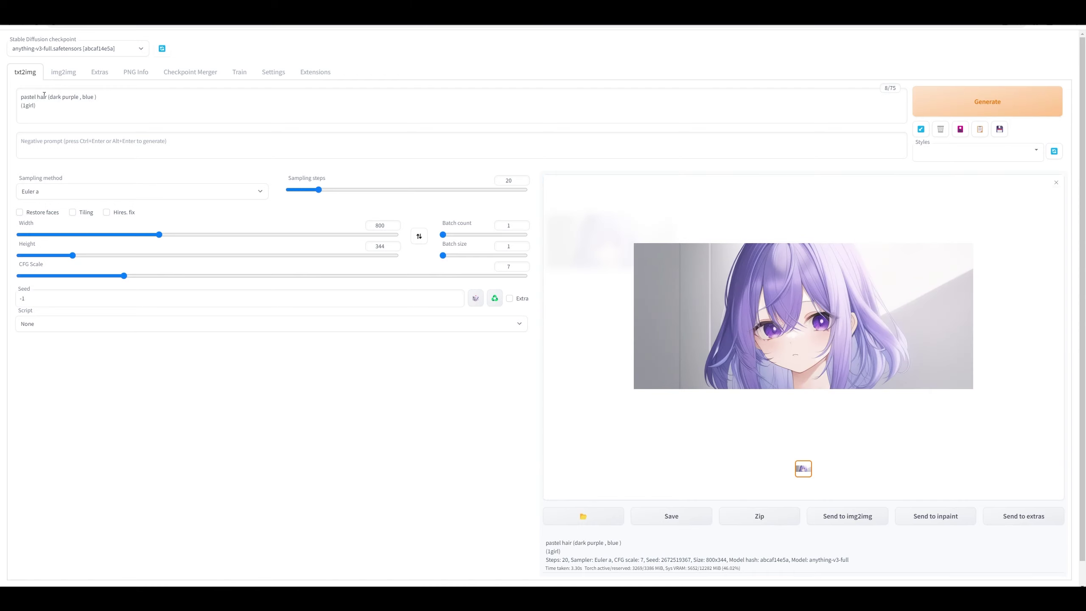
Step: Add "shader" before "pastel hair" in the prompt, remove "dark" from the hair colour, and generate several images
click(31, 97)
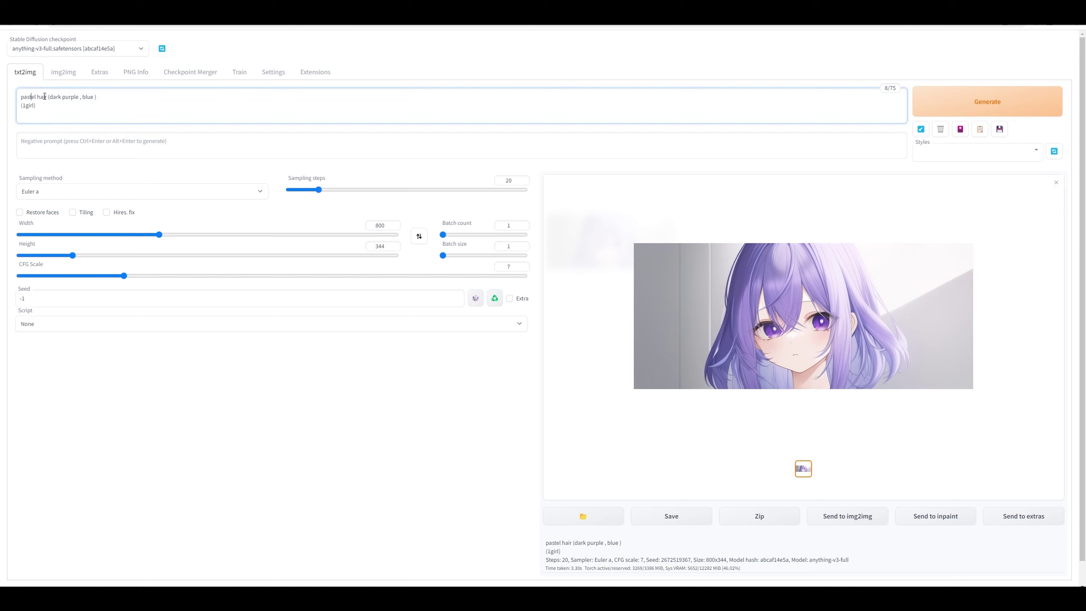
key(Left)
text(shader)
click(965, 101)
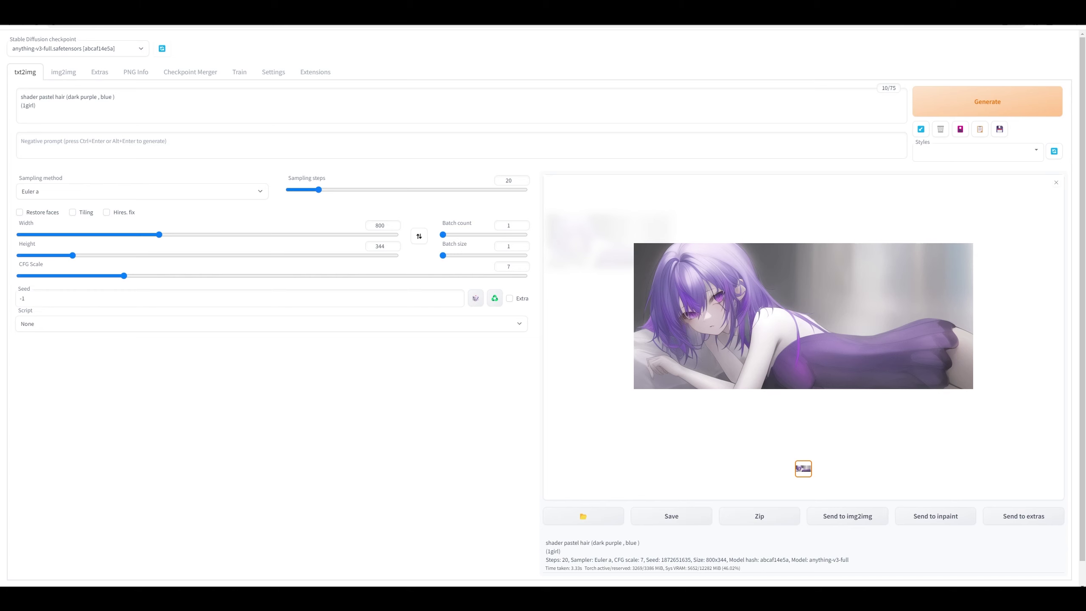
click(961, 102)
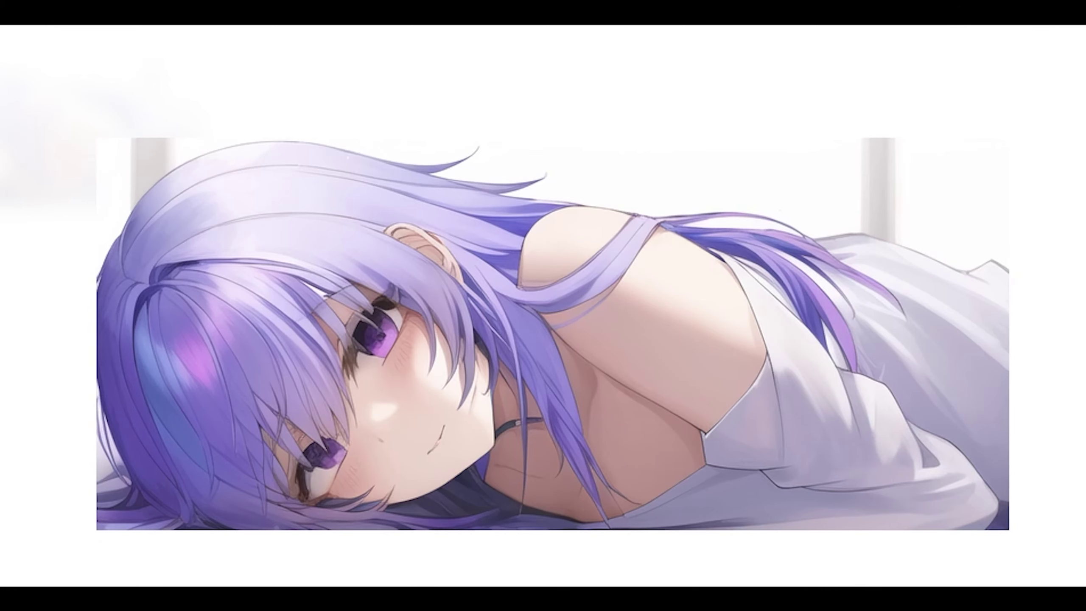
click(999, 99)
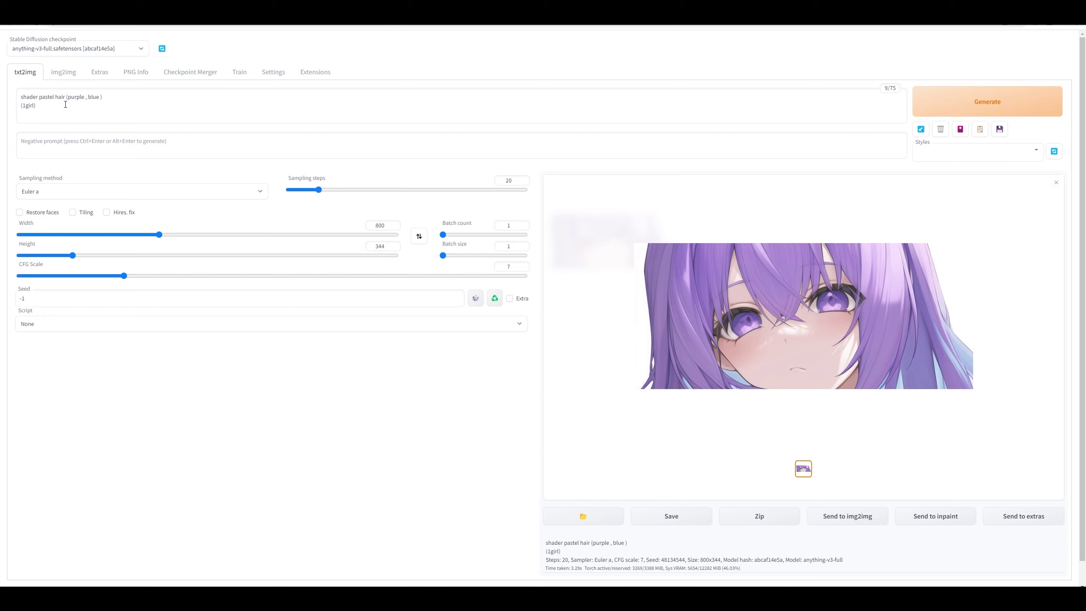
Step: In img2img, load the "Hype Boy" picture with Crop and resize at a width of 920 and generate an image
click(63, 72)
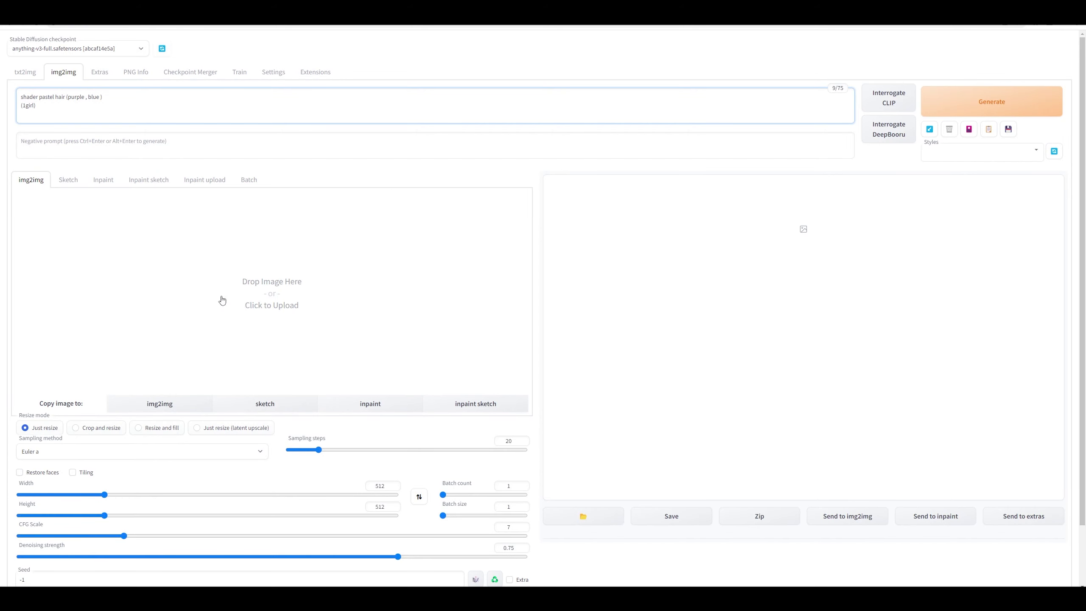
click(97, 430)
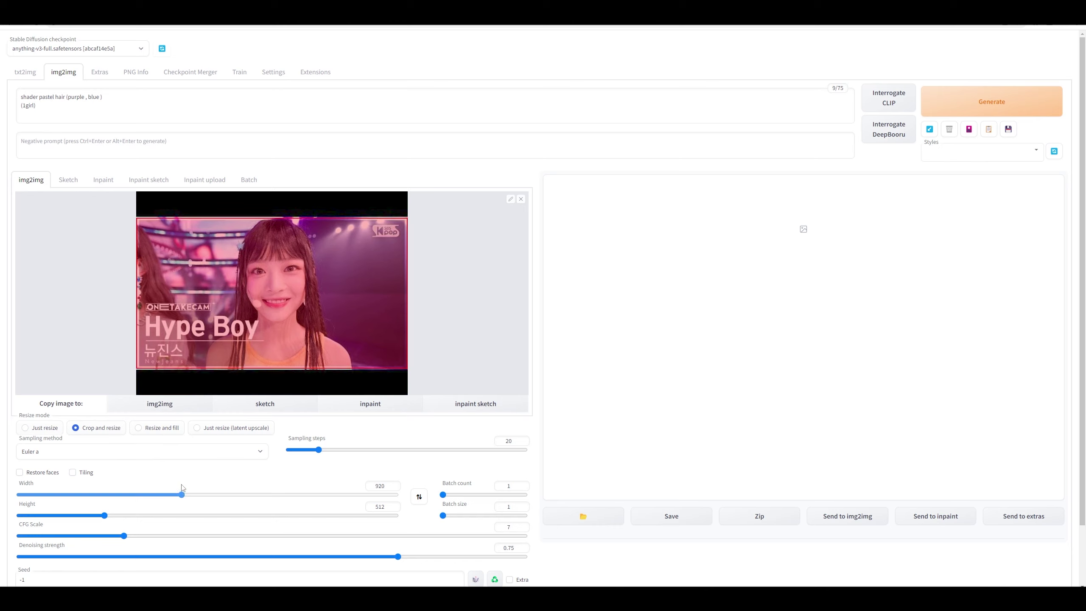
mouse_move(181, 487)
mouse_down()
mouse_move(253, 486)
mouse_move(182, 484)
mouse_up()
click(1001, 106)
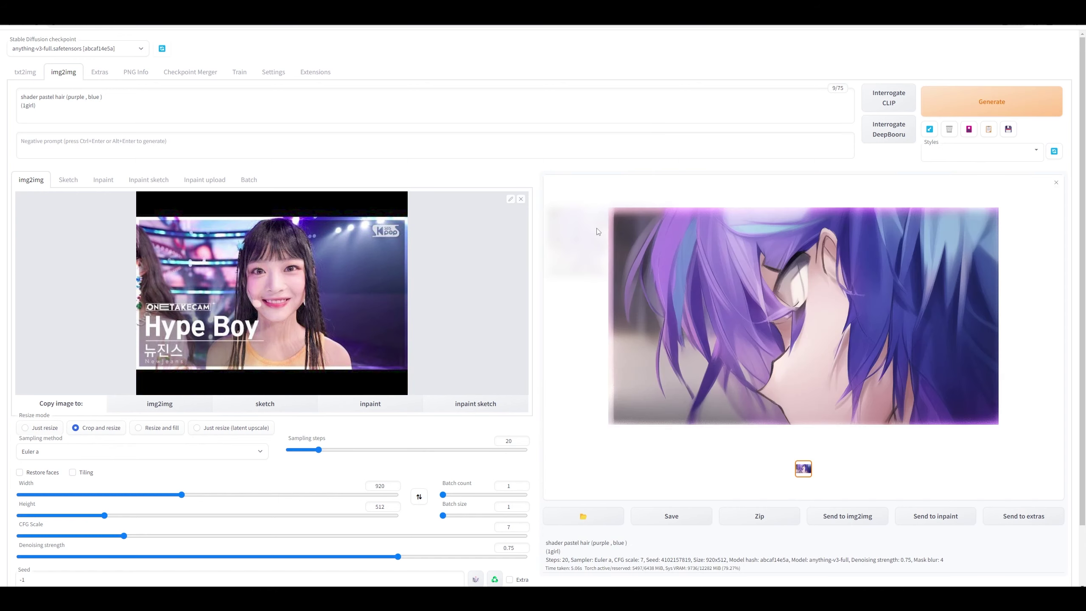
Step: Set 24 sampling steps with Restore faces enabled, and generate images at denoising strengths 0.4 and 0.6
scroll(417, 448, down, 1)
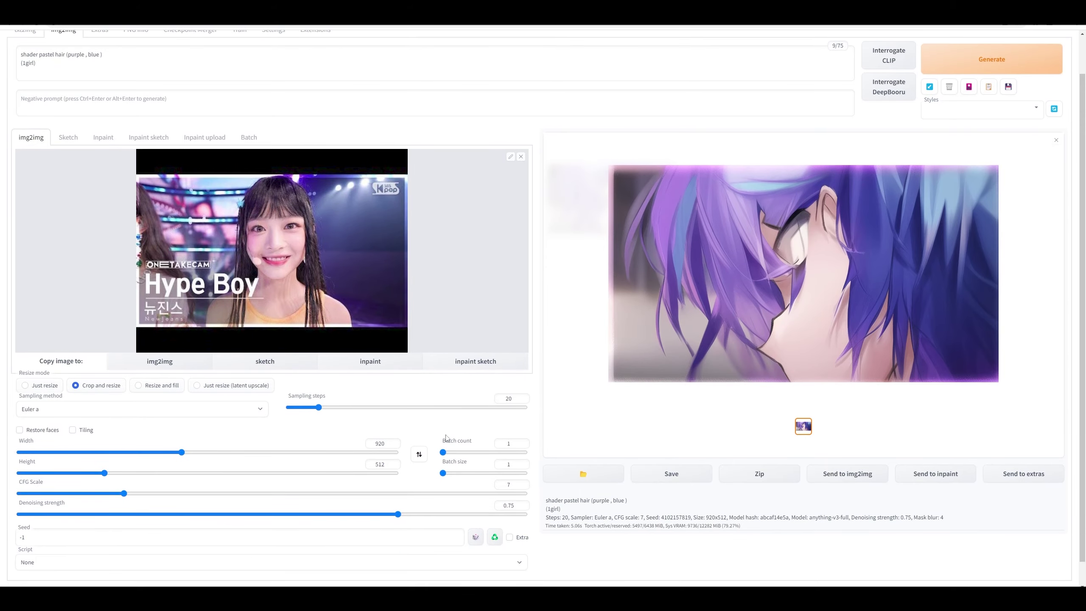
drag(319, 407, 325, 407)
click(19, 430)
scroll(20, 430, up, 1)
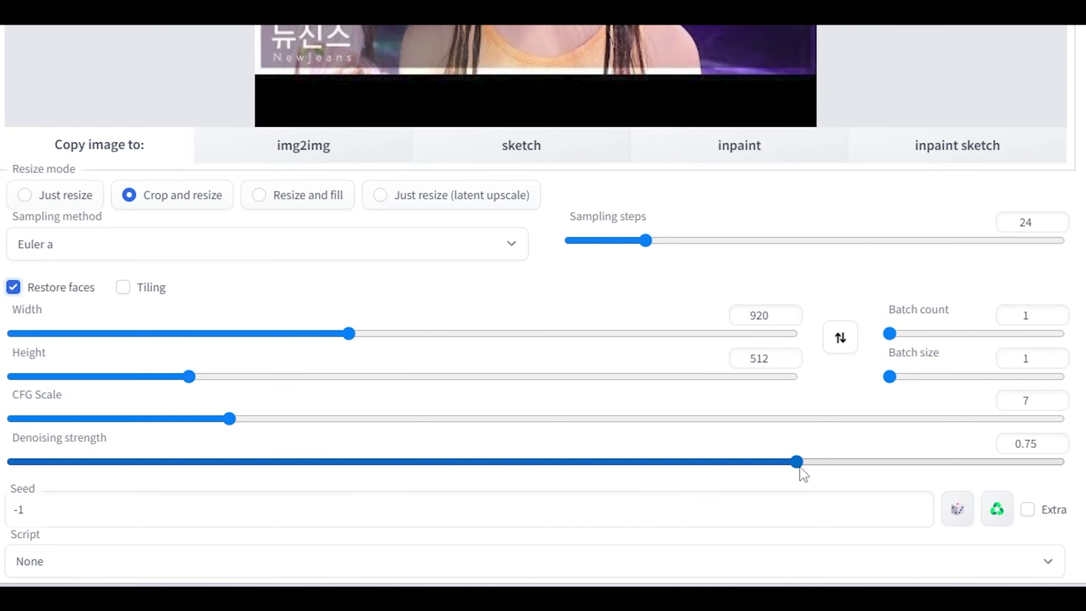
drag(798, 467, 436, 442)
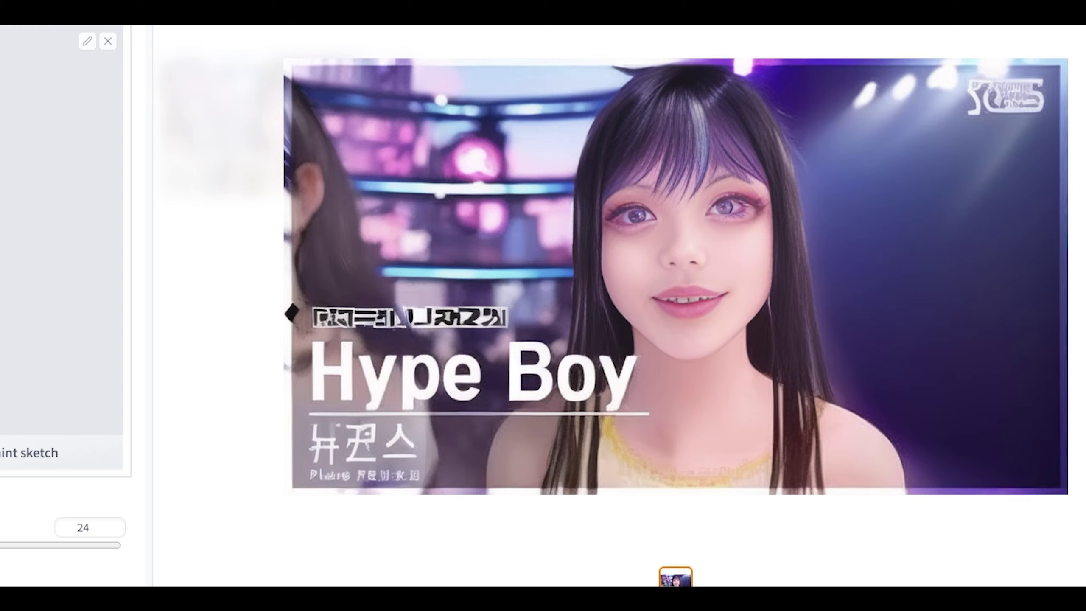
drag(284, 531, 322, 532)
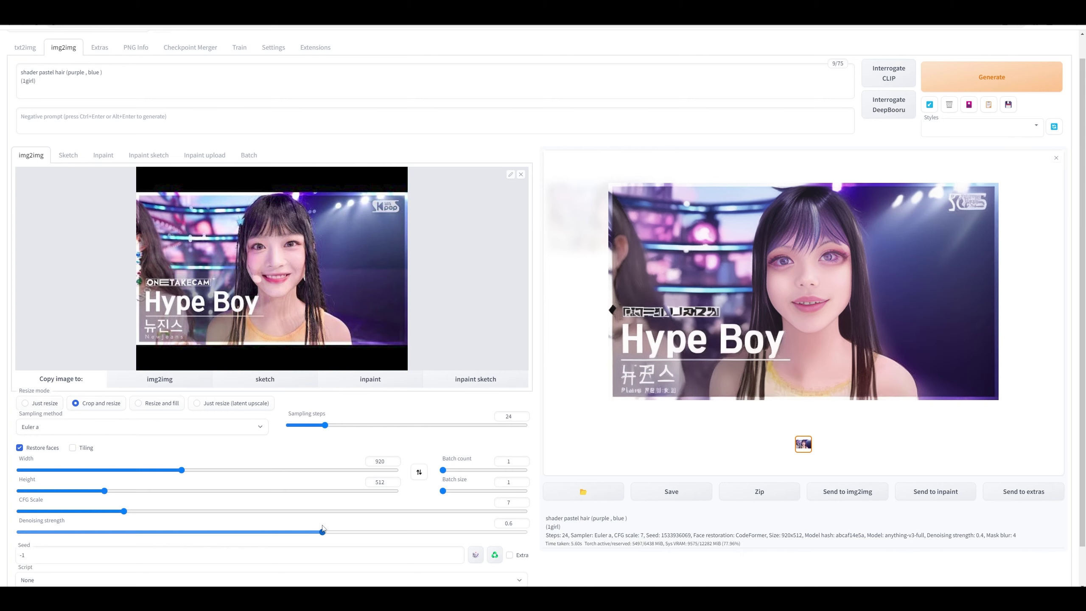
click(1027, 78)
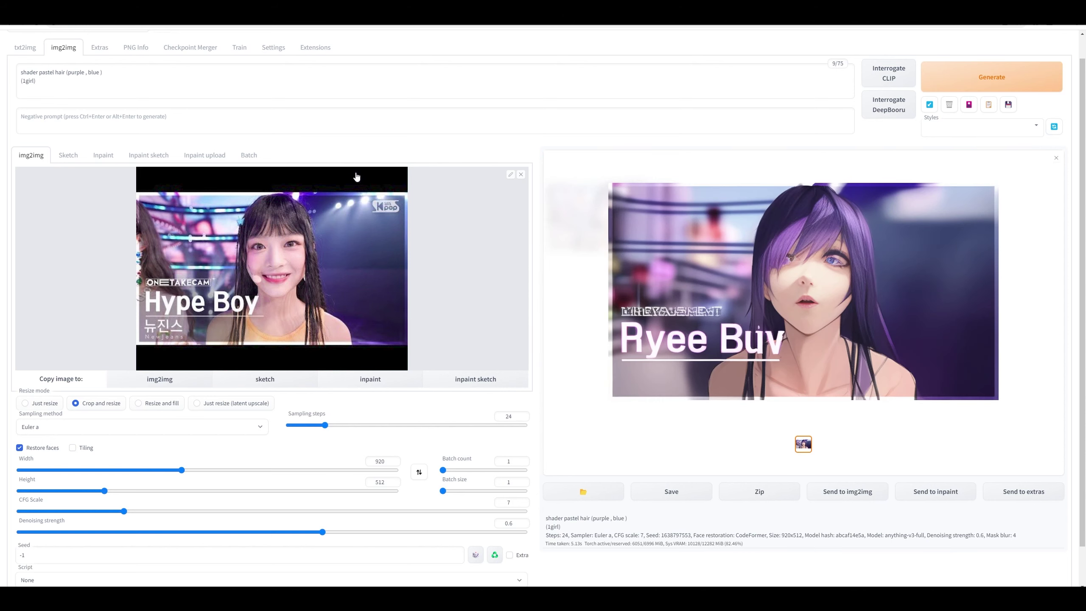
Step: Rework the prompt into a "character" line with "short hair, shader pastel hair (purple , blue )" and "style : Anime", and generate
click(81, 81)
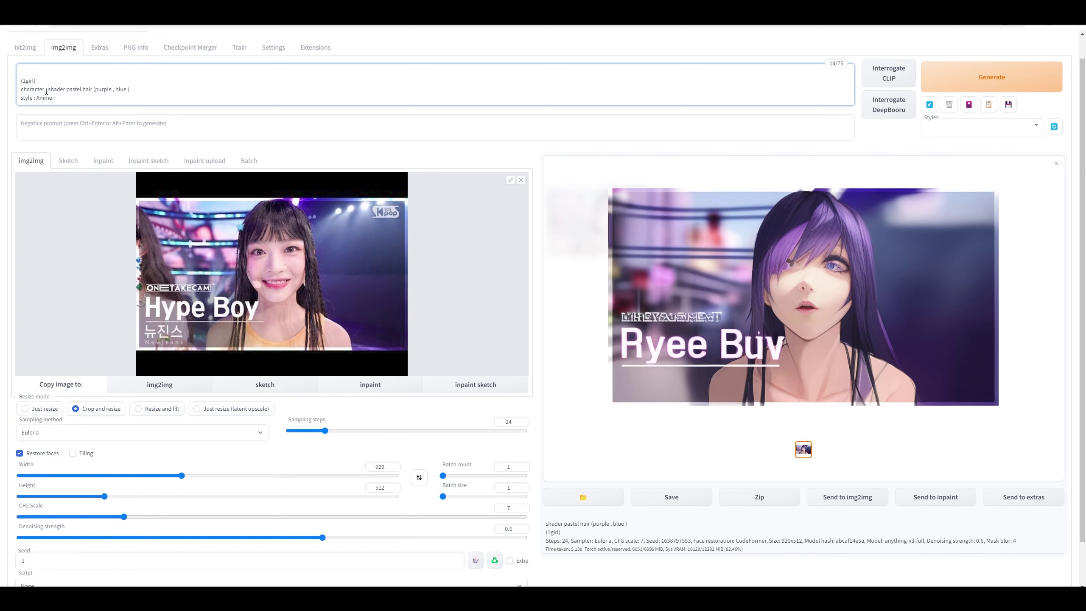
text(short hair,)
click(982, 77)
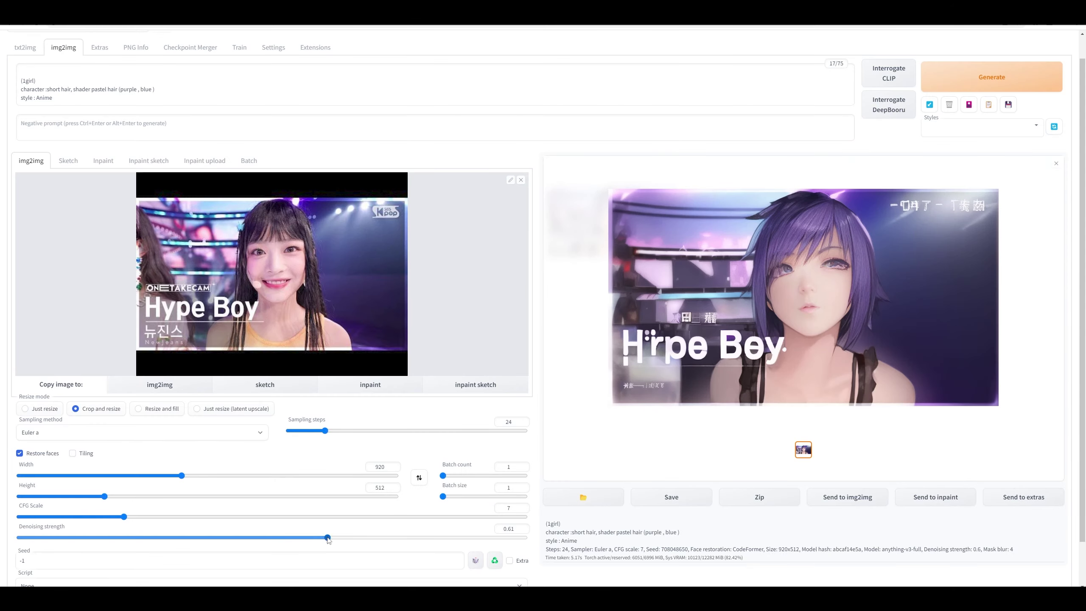
Step: Set 35 sampling steps, add "cute girl" to the character line, and generate at denoising strengths 0.69 and 0.8
drag(343, 538, 369, 537)
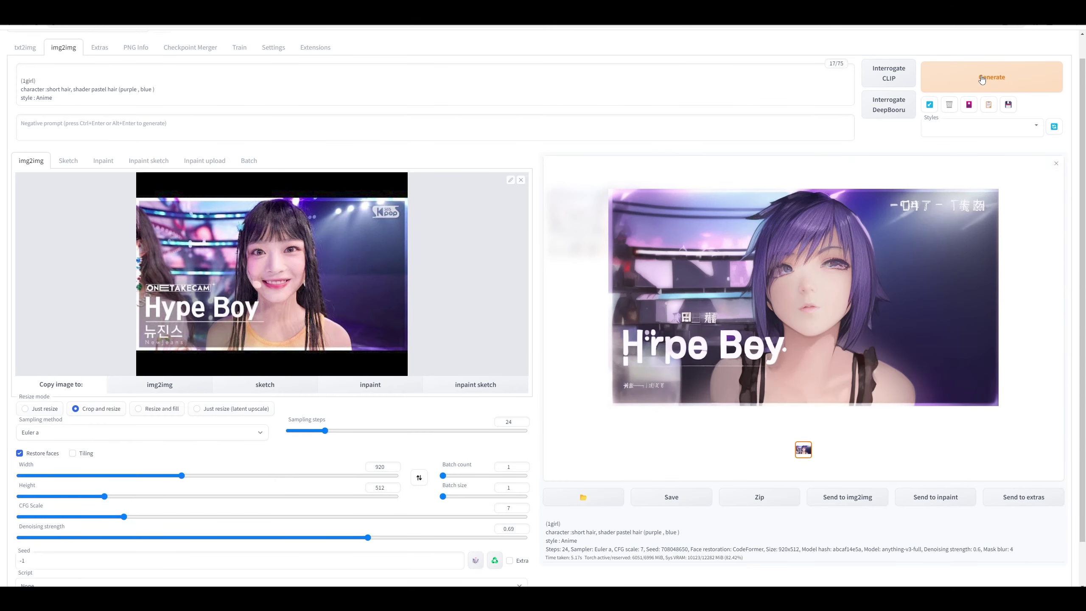
drag(325, 431, 345, 431)
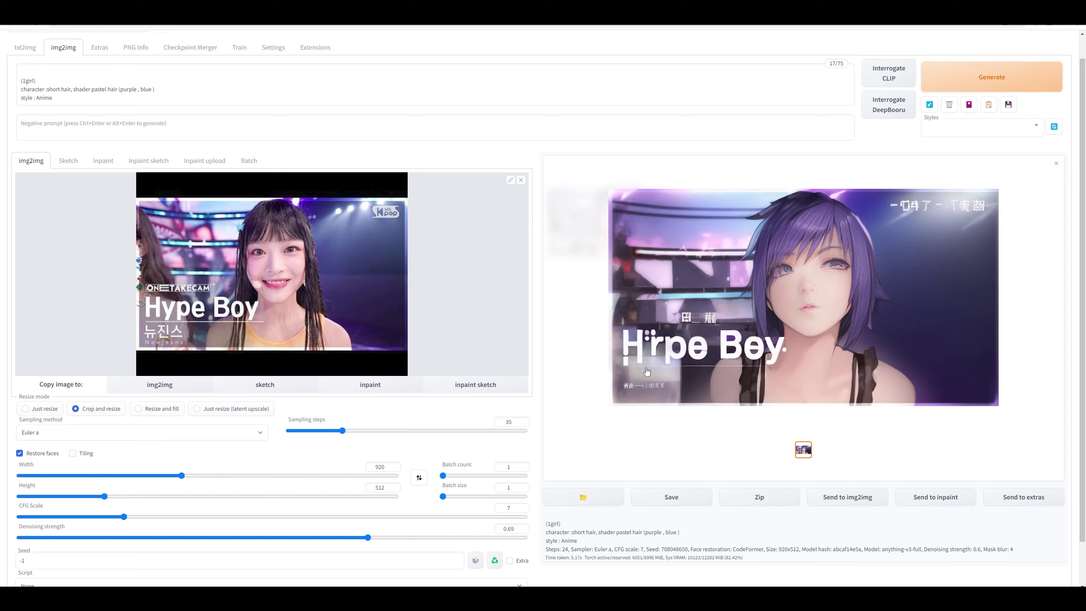
click(989, 70)
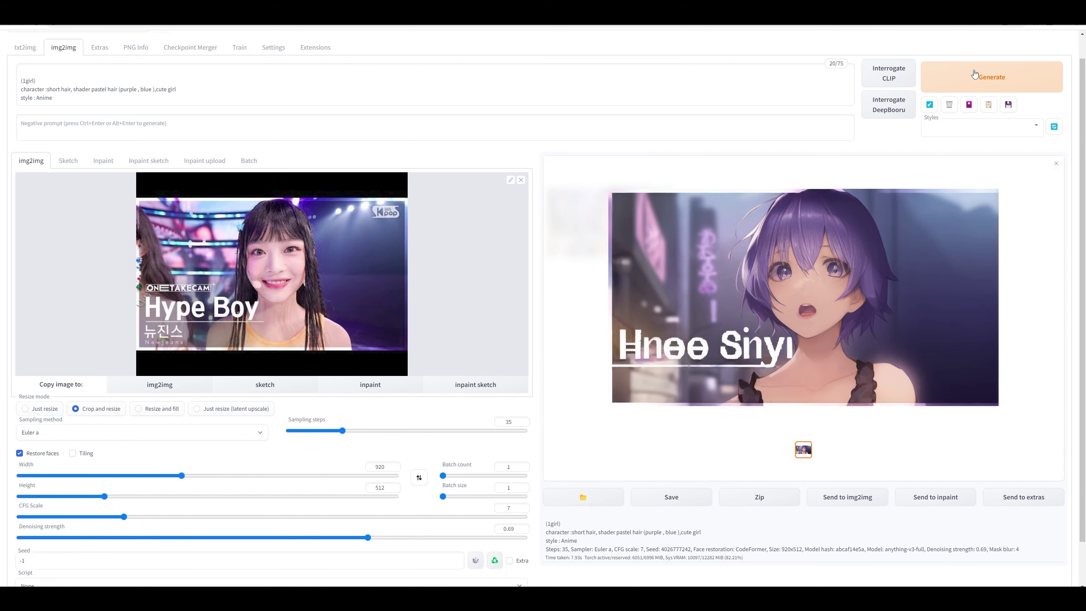
drag(368, 537, 424, 538)
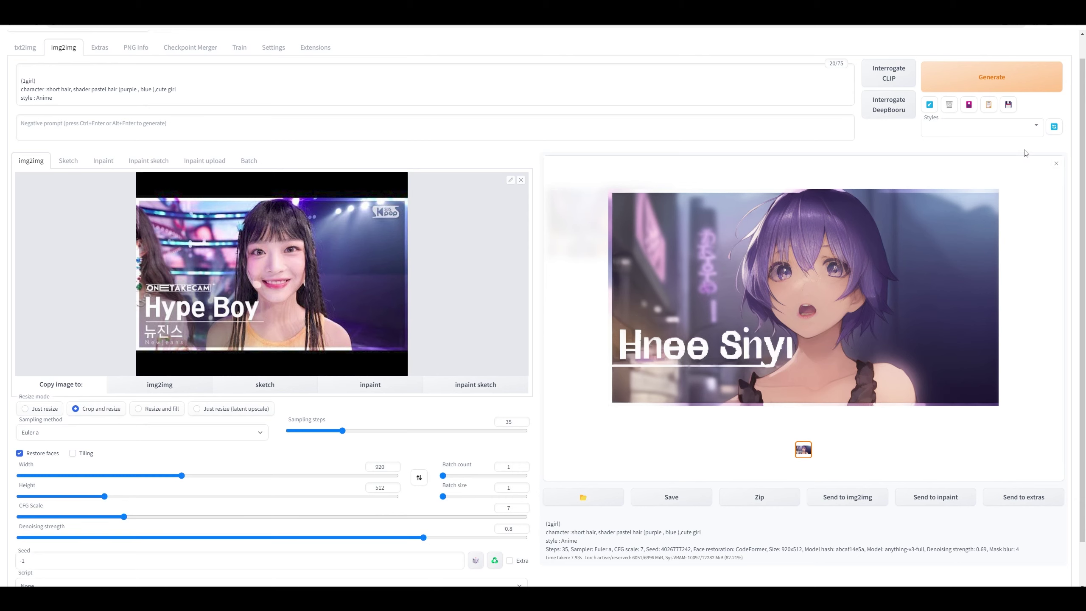
click(1002, 84)
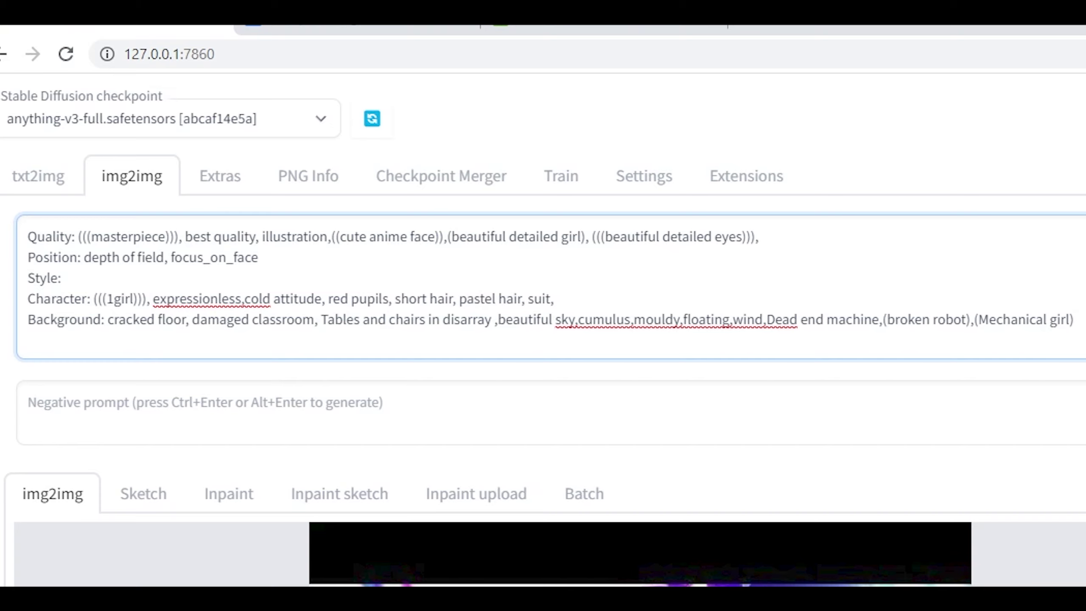
Step: Generate an image from the detailed damaged-classroom prompt at denoising strength 0.9 and view the result enlarged
click(626, 378)
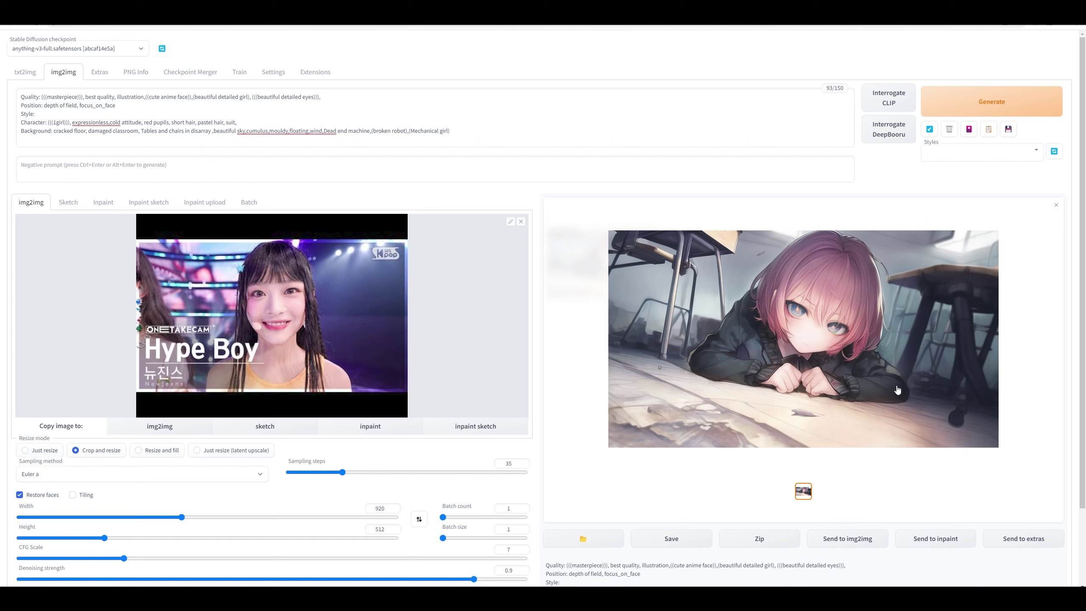
click(826, 337)
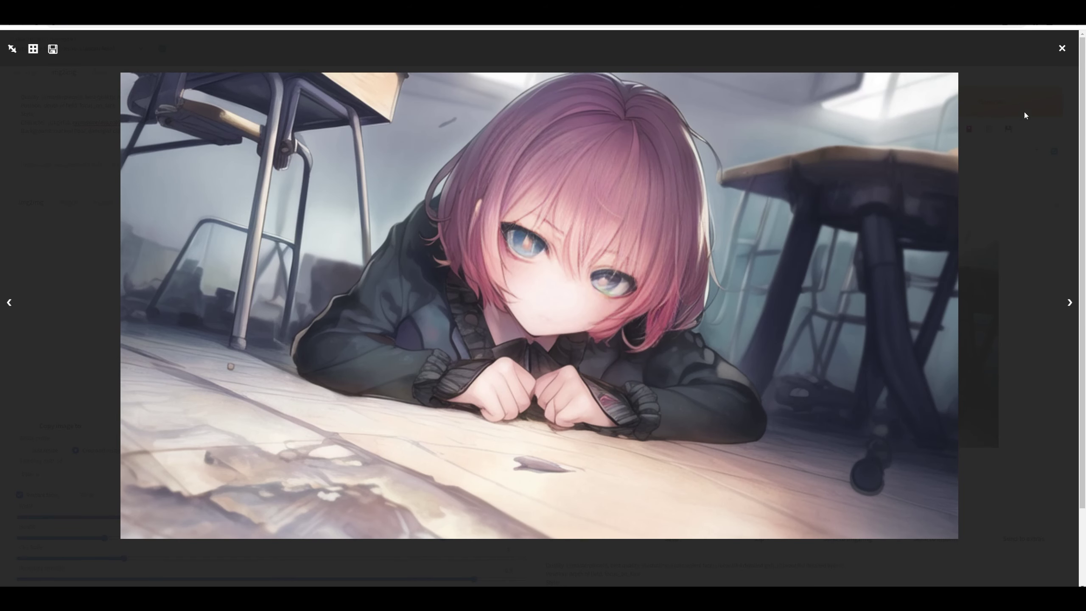
click(1063, 49)
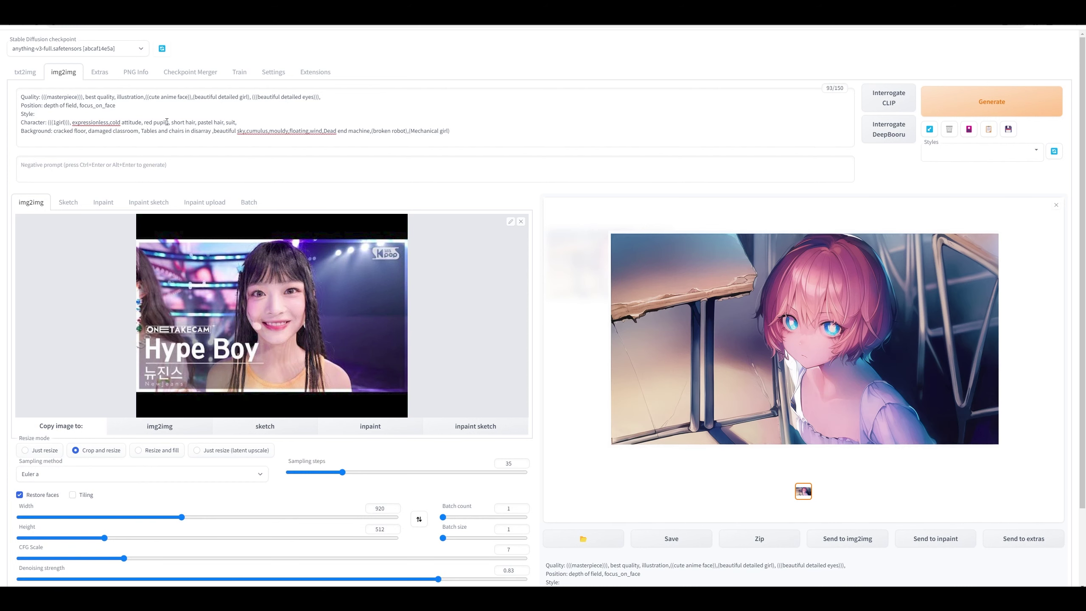
Step: Remove "red pupils" from the Character line of the prompt and generate an image at denoising strength 0.71
drag(168, 122, 146, 125)
key(BackSpace)
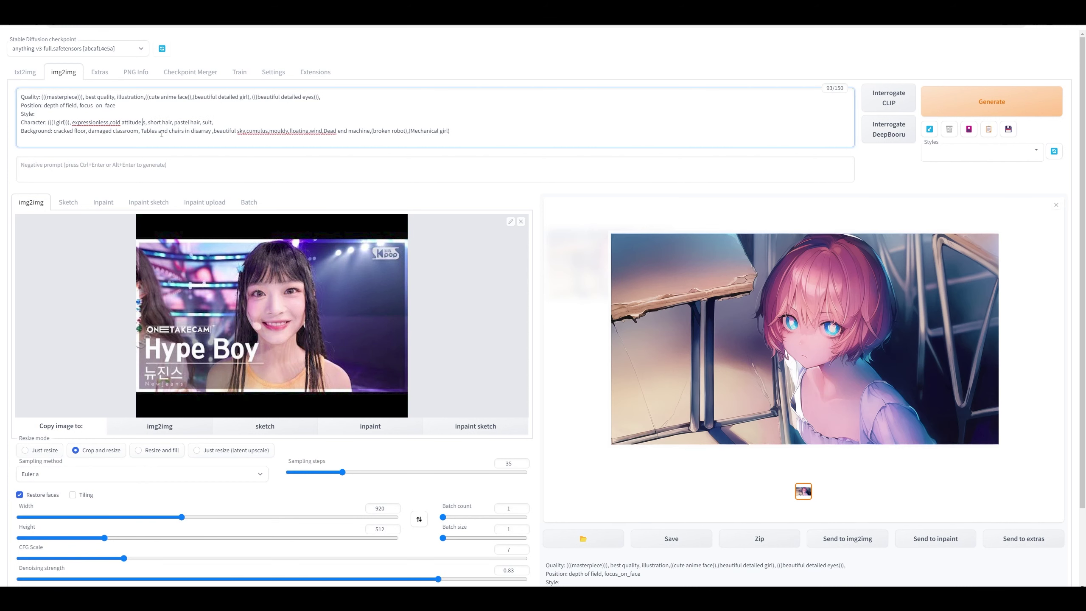
key(BackSpace)
click(992, 103)
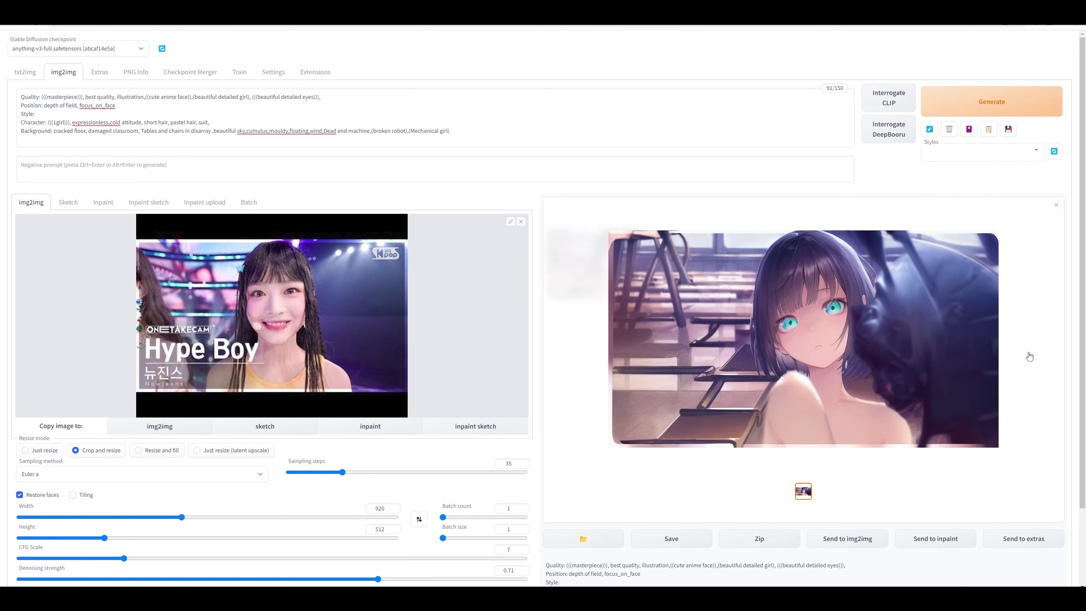
Step: View the latest generated image enlarged and generate another variation with the same prompt and settings
click(820, 302)
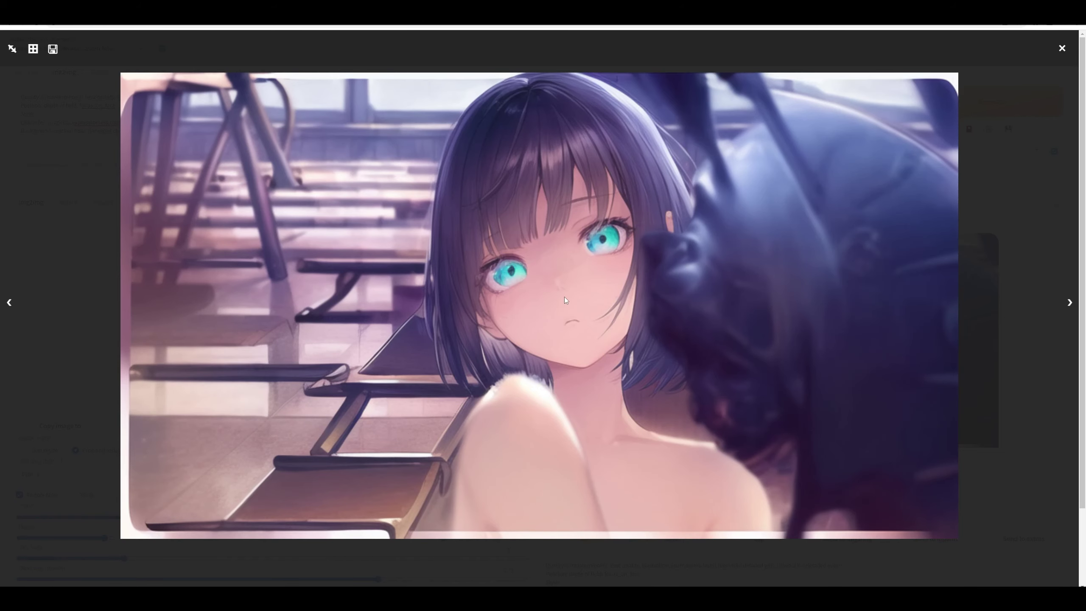
click(1062, 48)
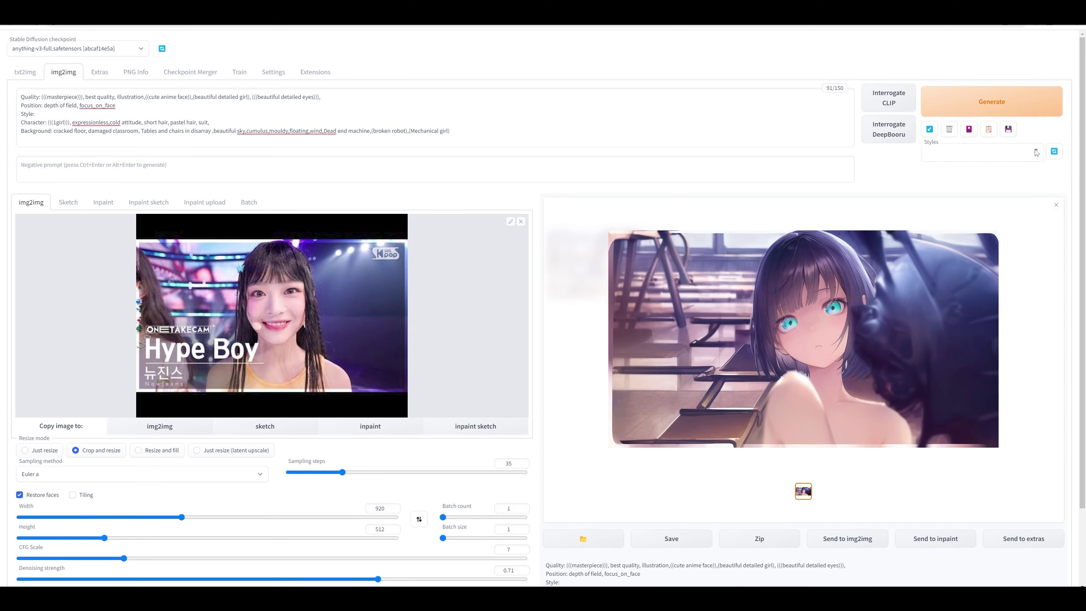
click(1003, 111)
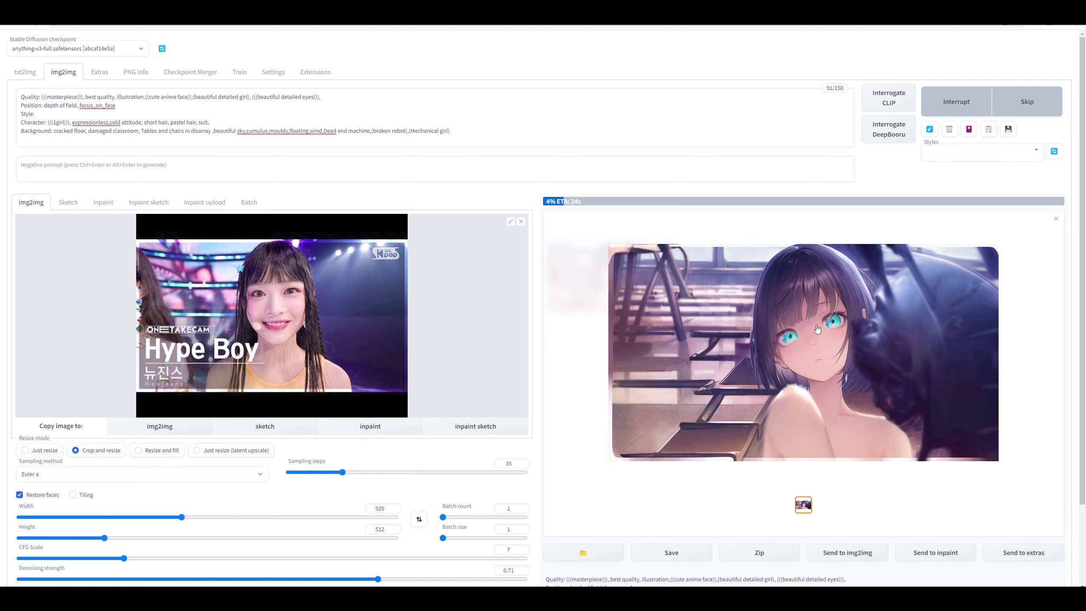